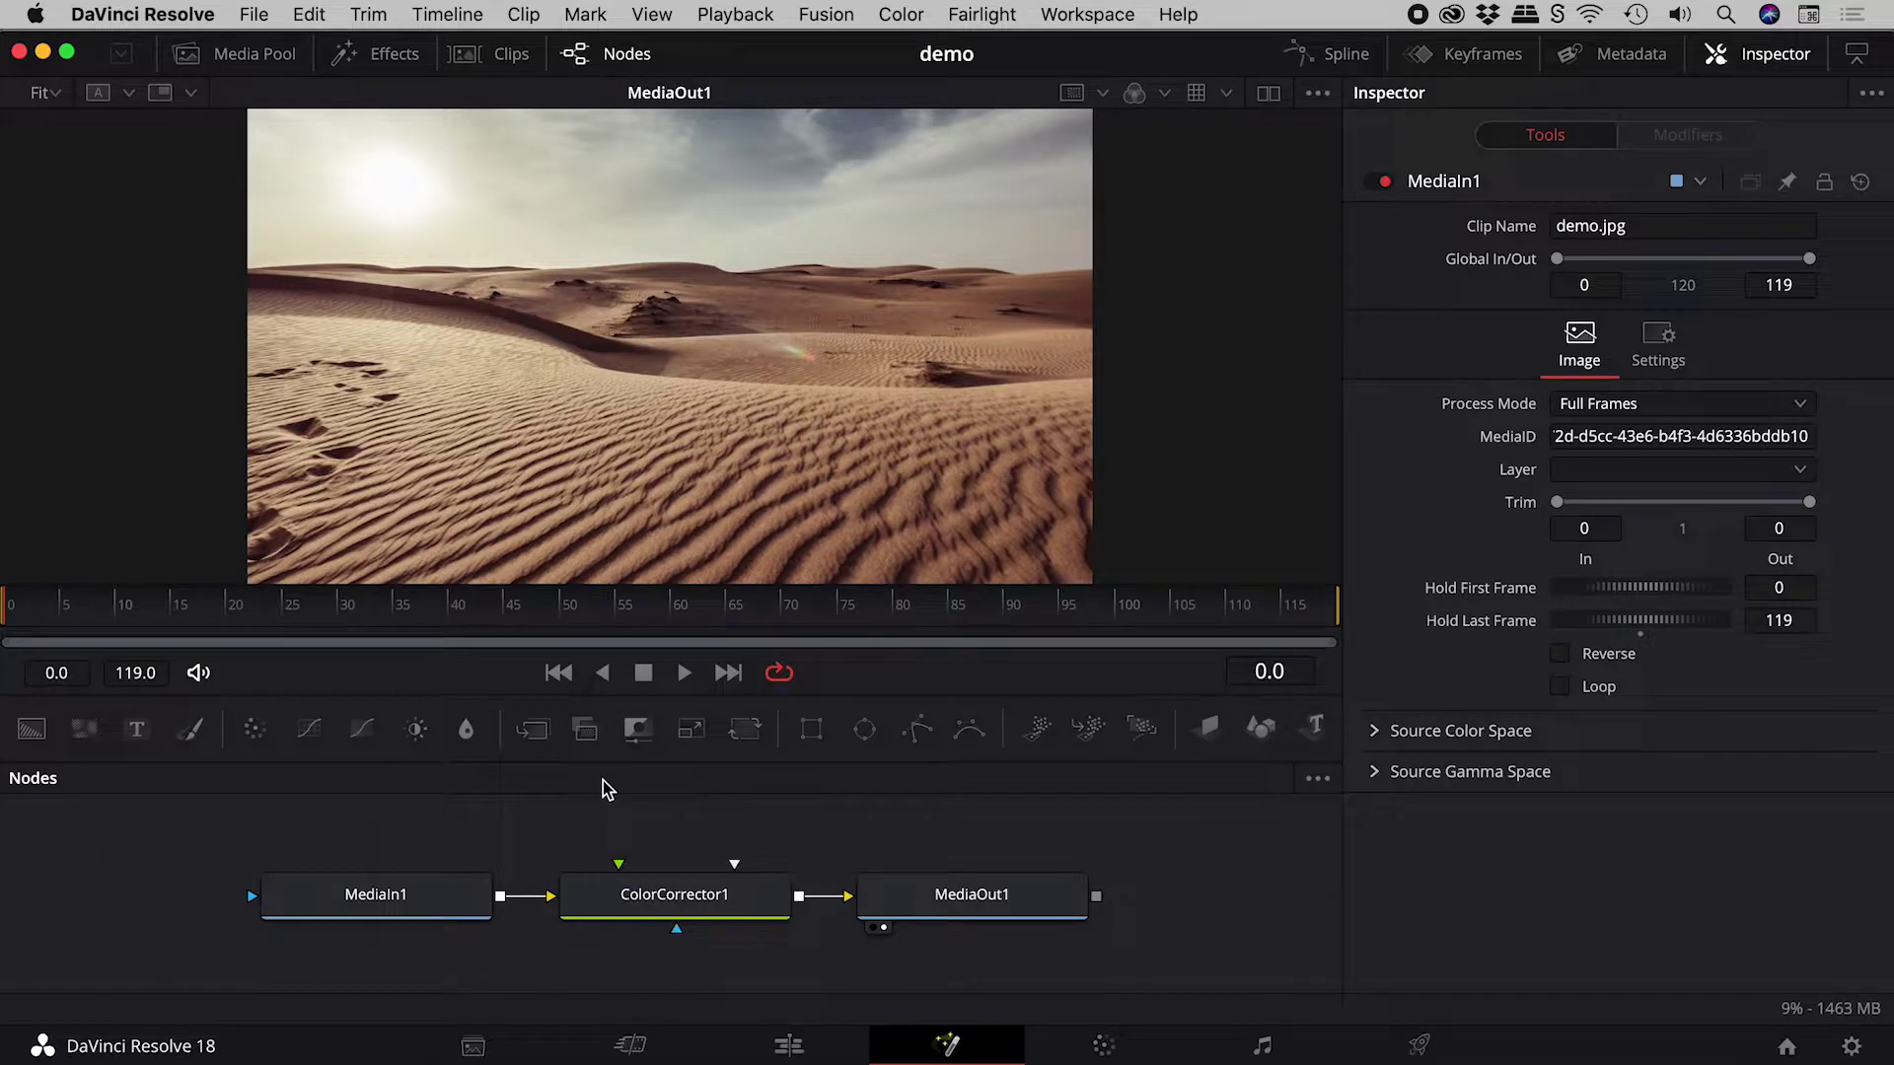
Inspect MediaIn1, ColorCorrector1 and MediaOut1, ending with ColorCorrector1's settings in the Inspector
click(474, 904)
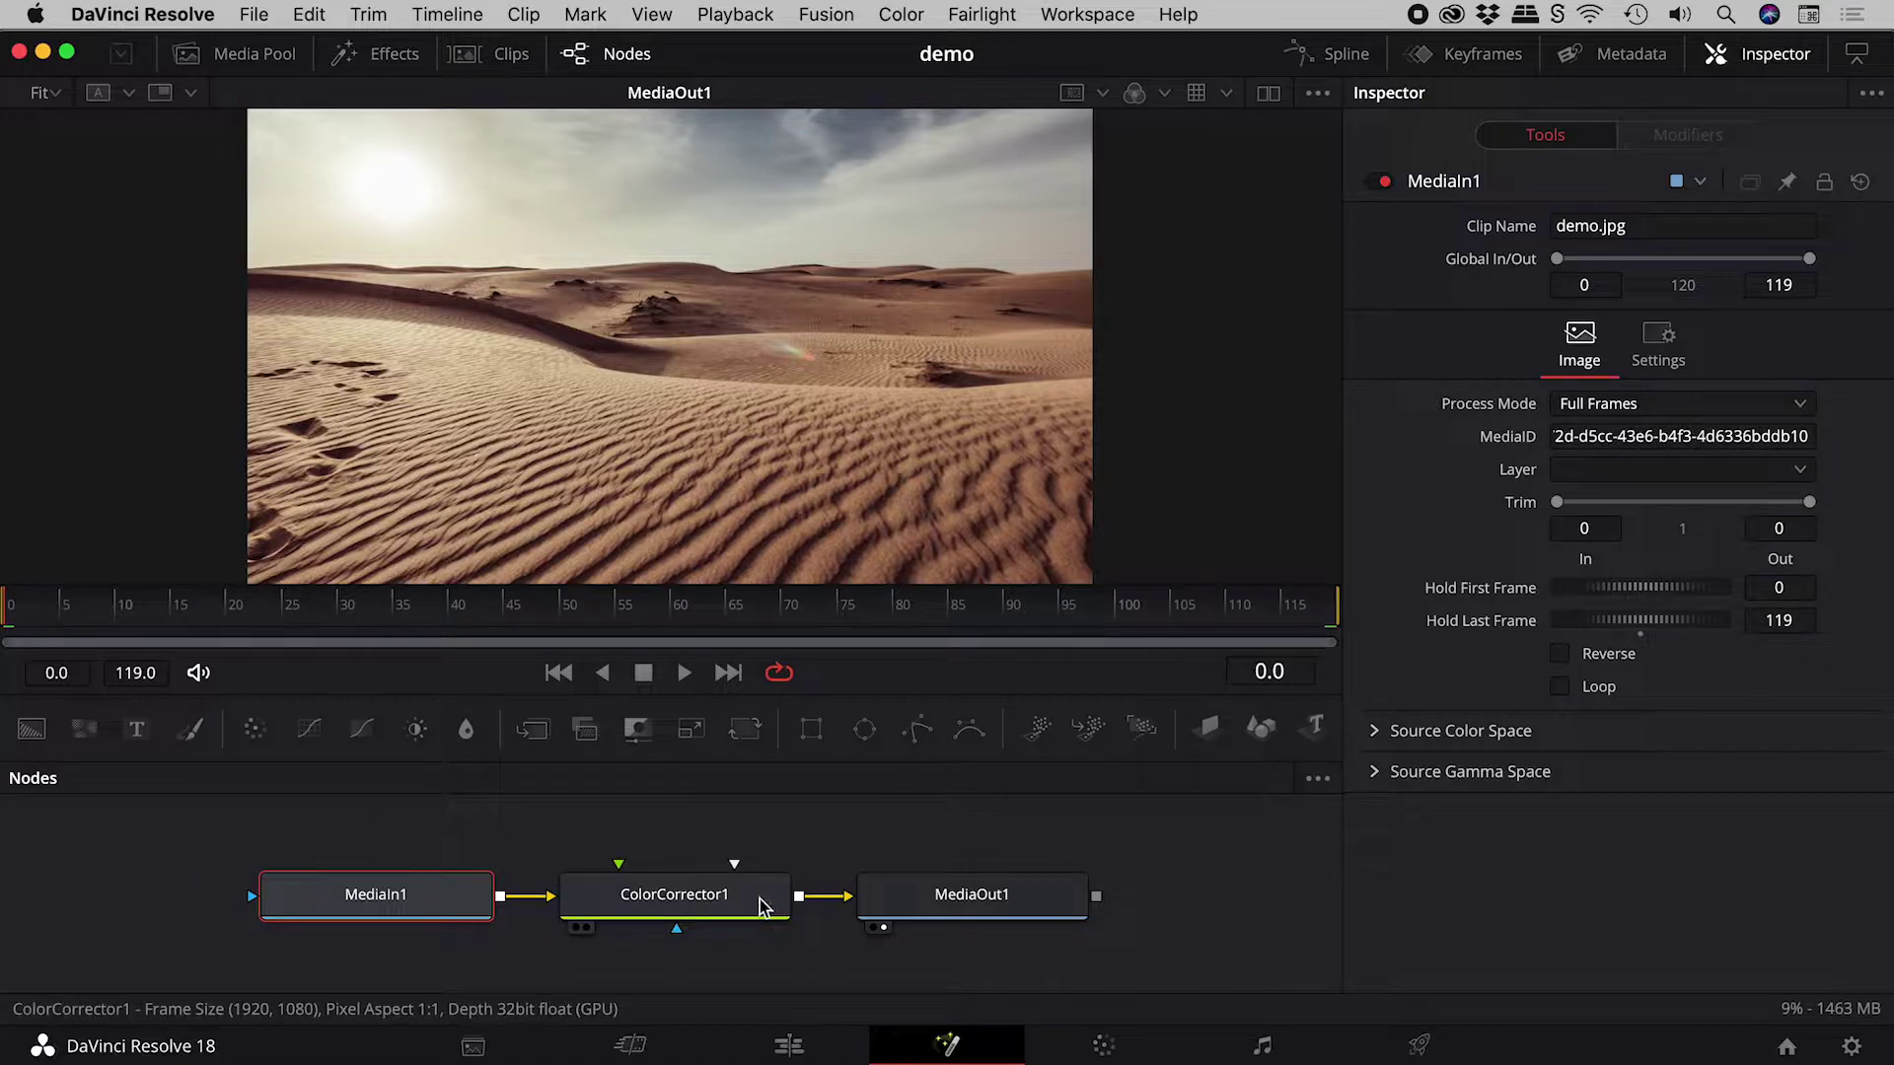
click(762, 905)
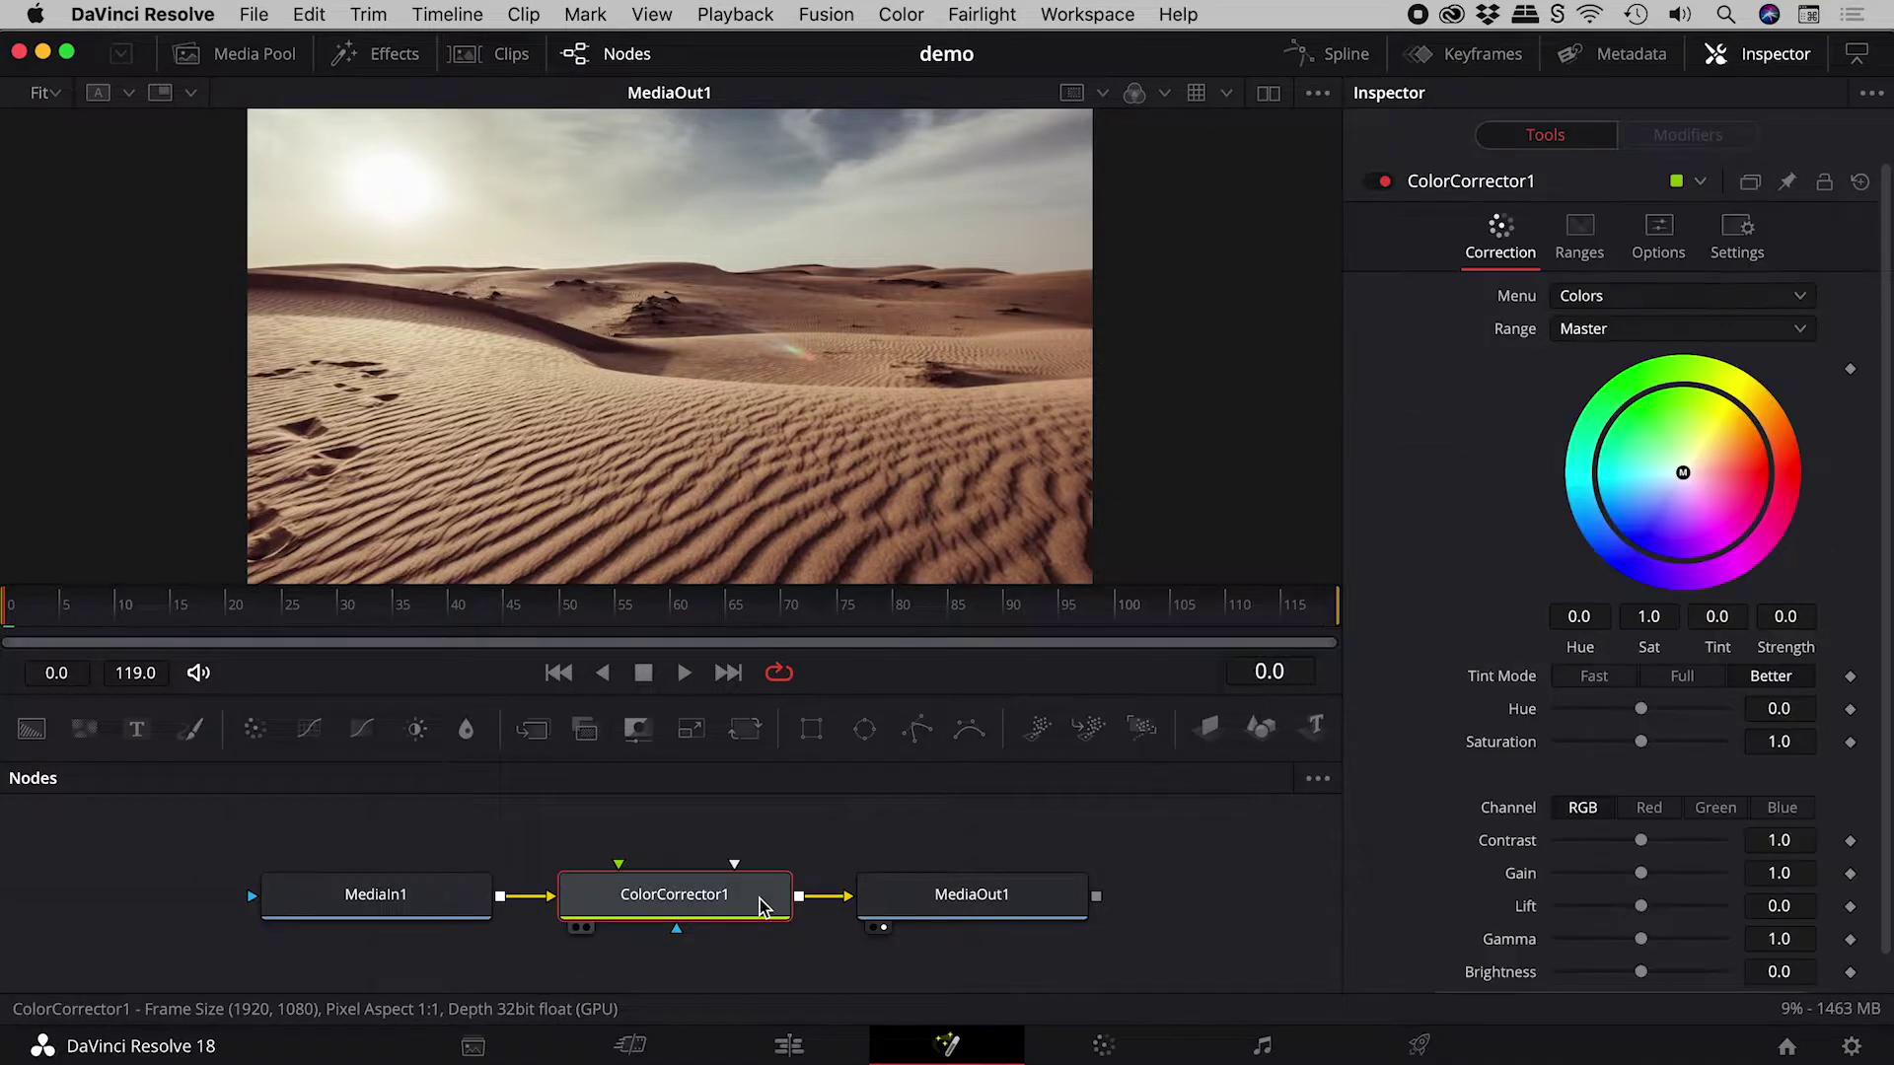
click(1031, 905)
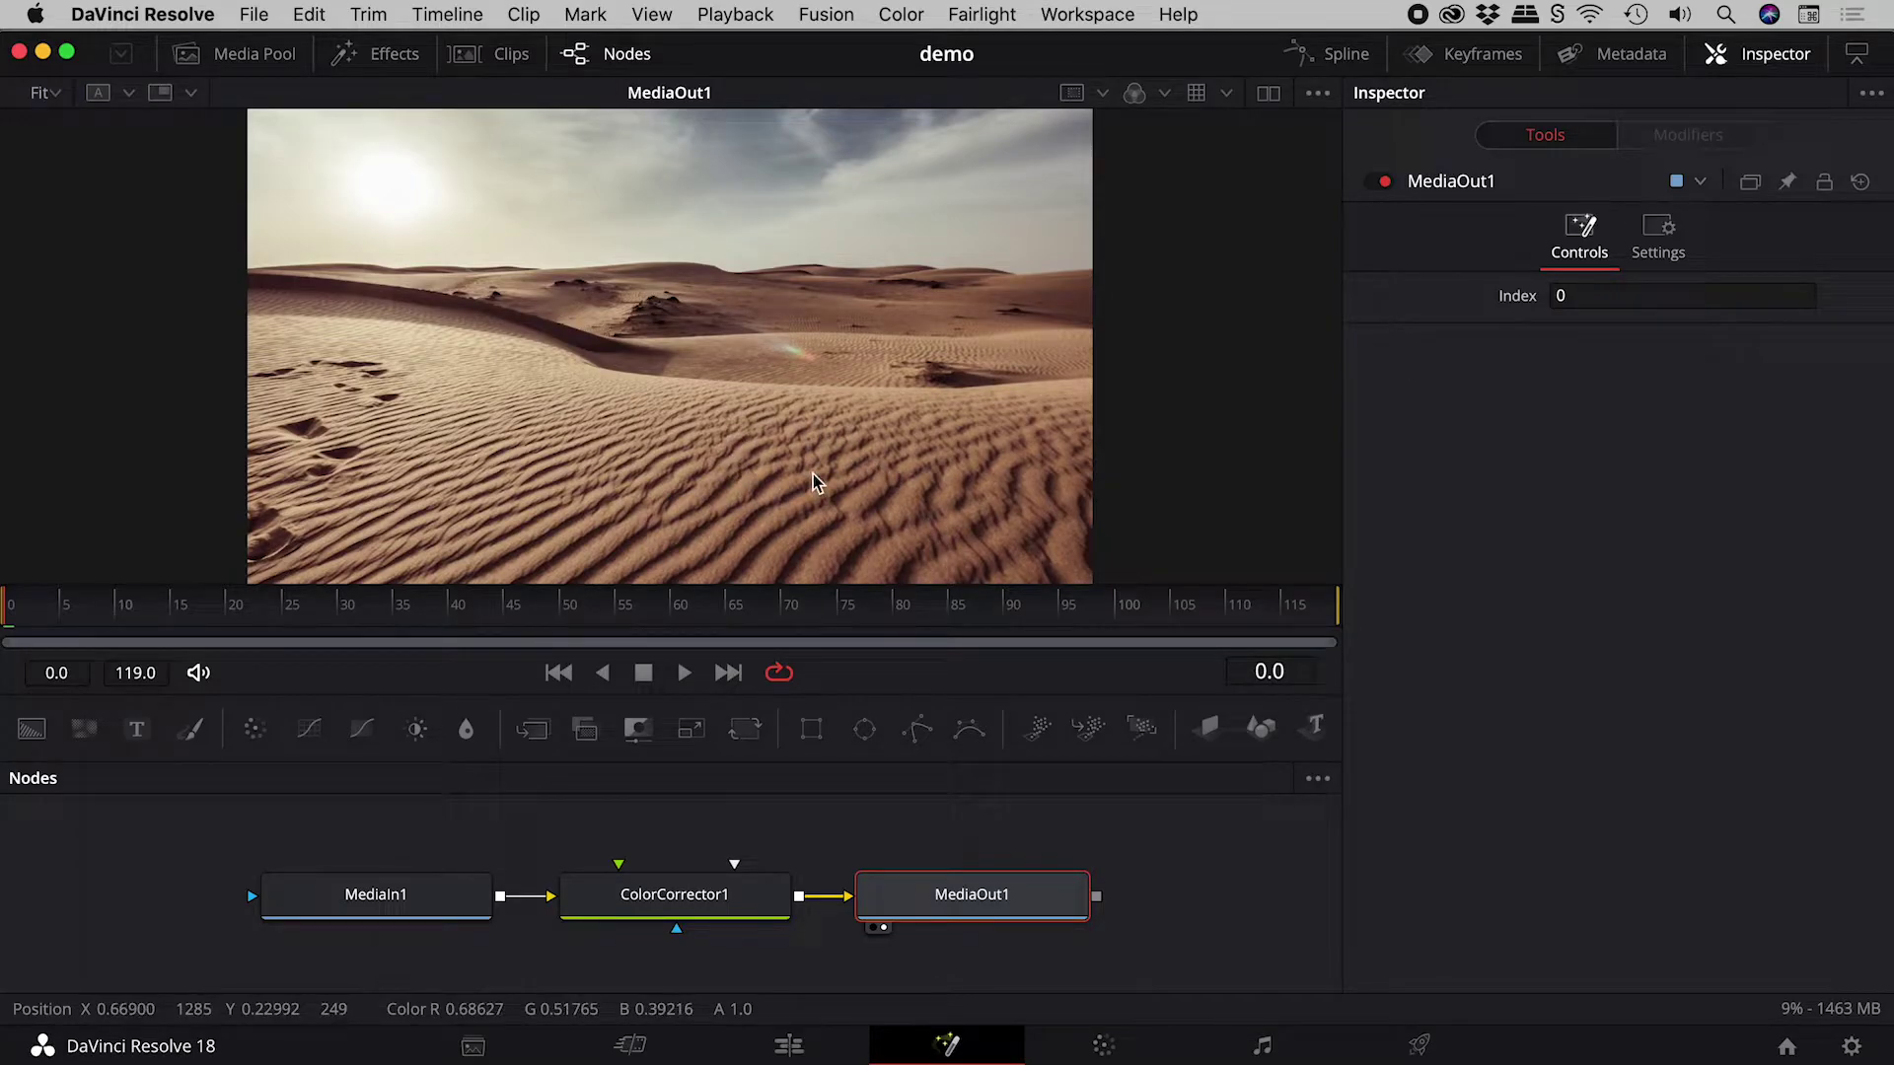
click(763, 899)
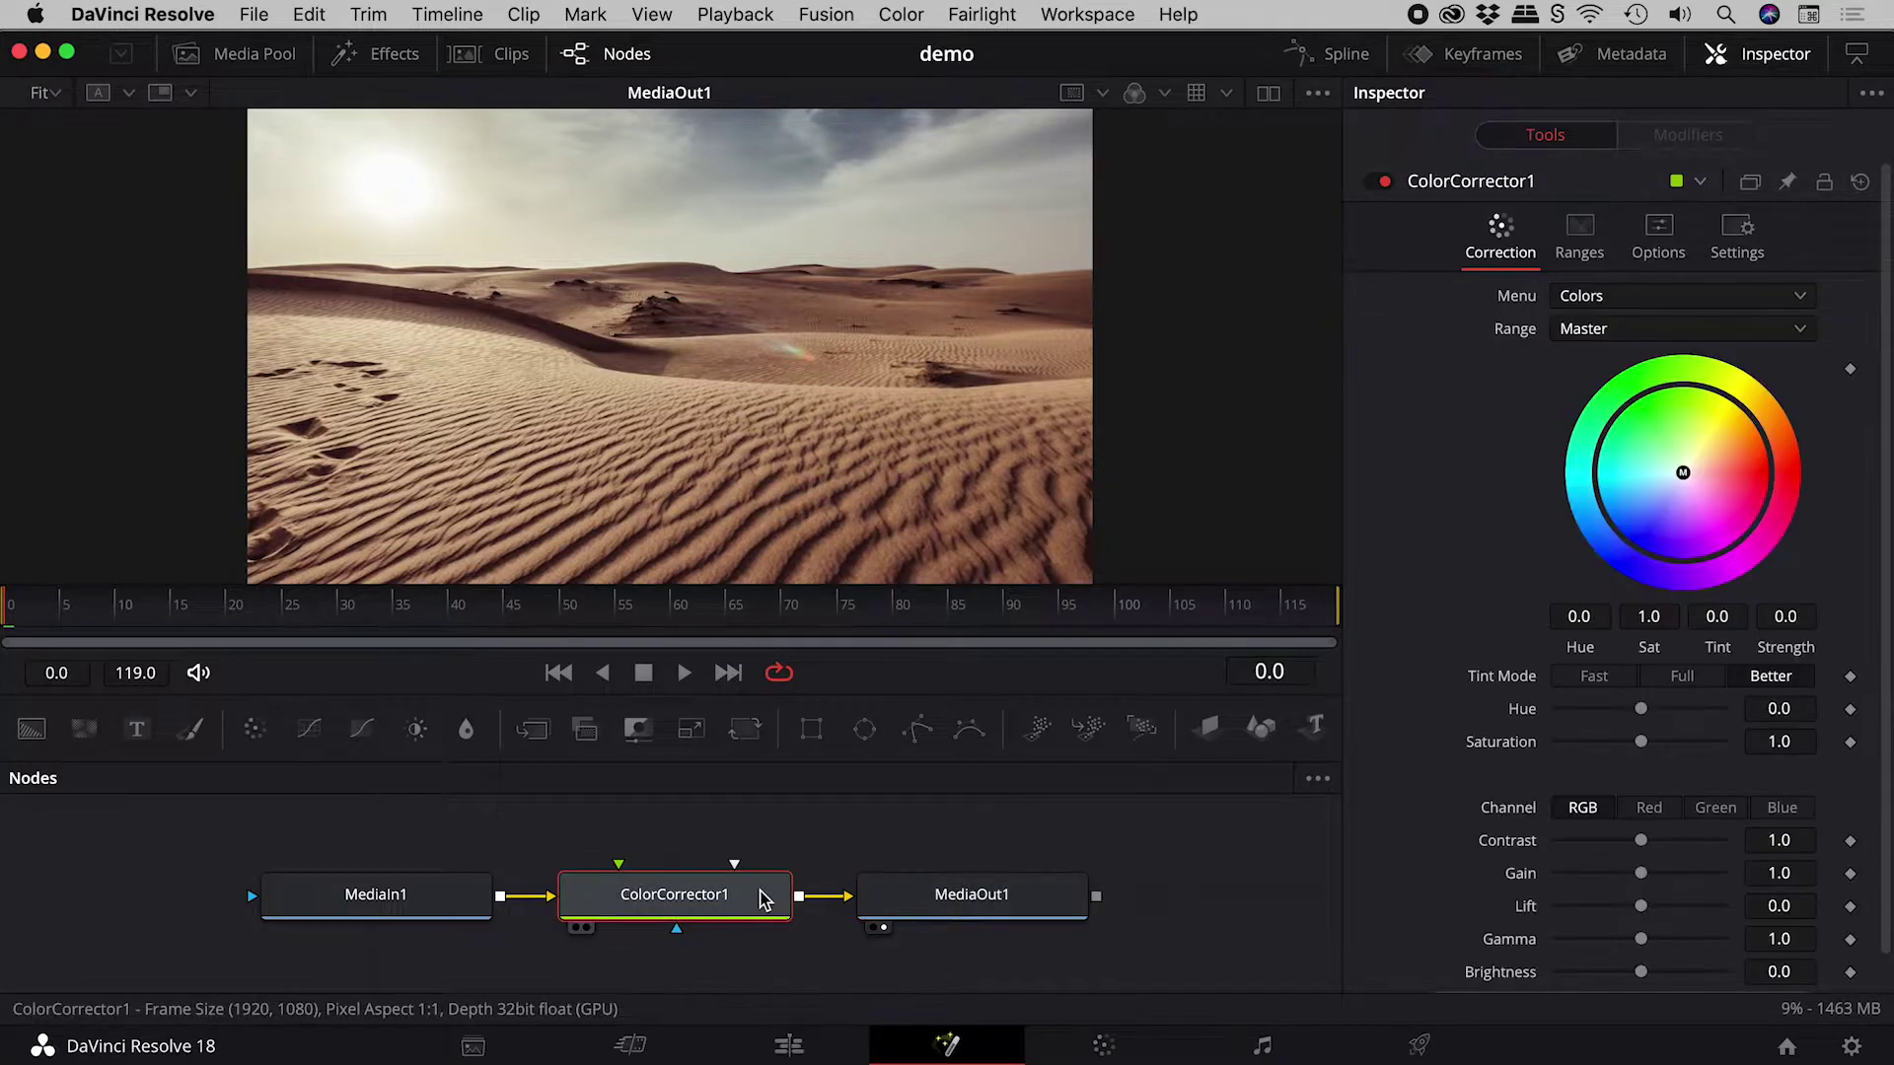
Warm the desert image with an orange tint (about 0.09, strength 0.47)
click(1798, 62)
click(1797, 60)
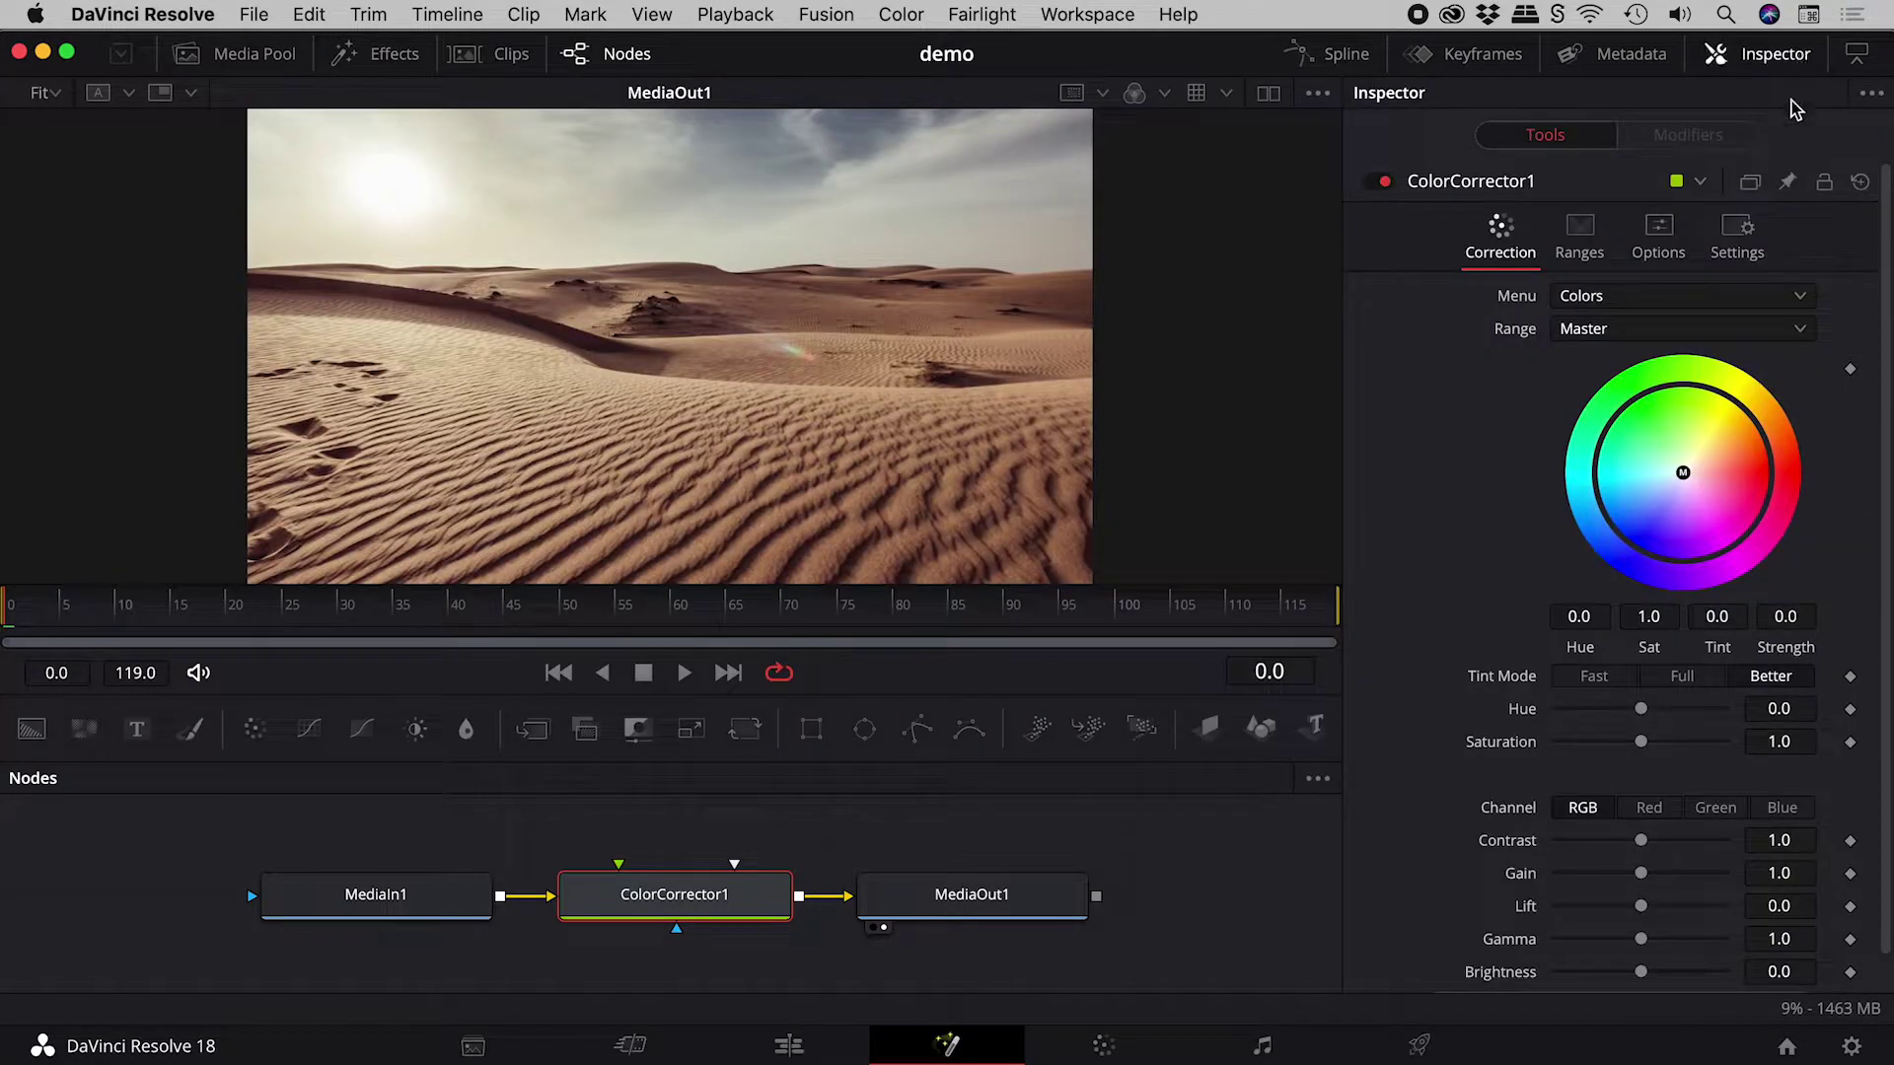
drag(1682, 473, 1734, 449)
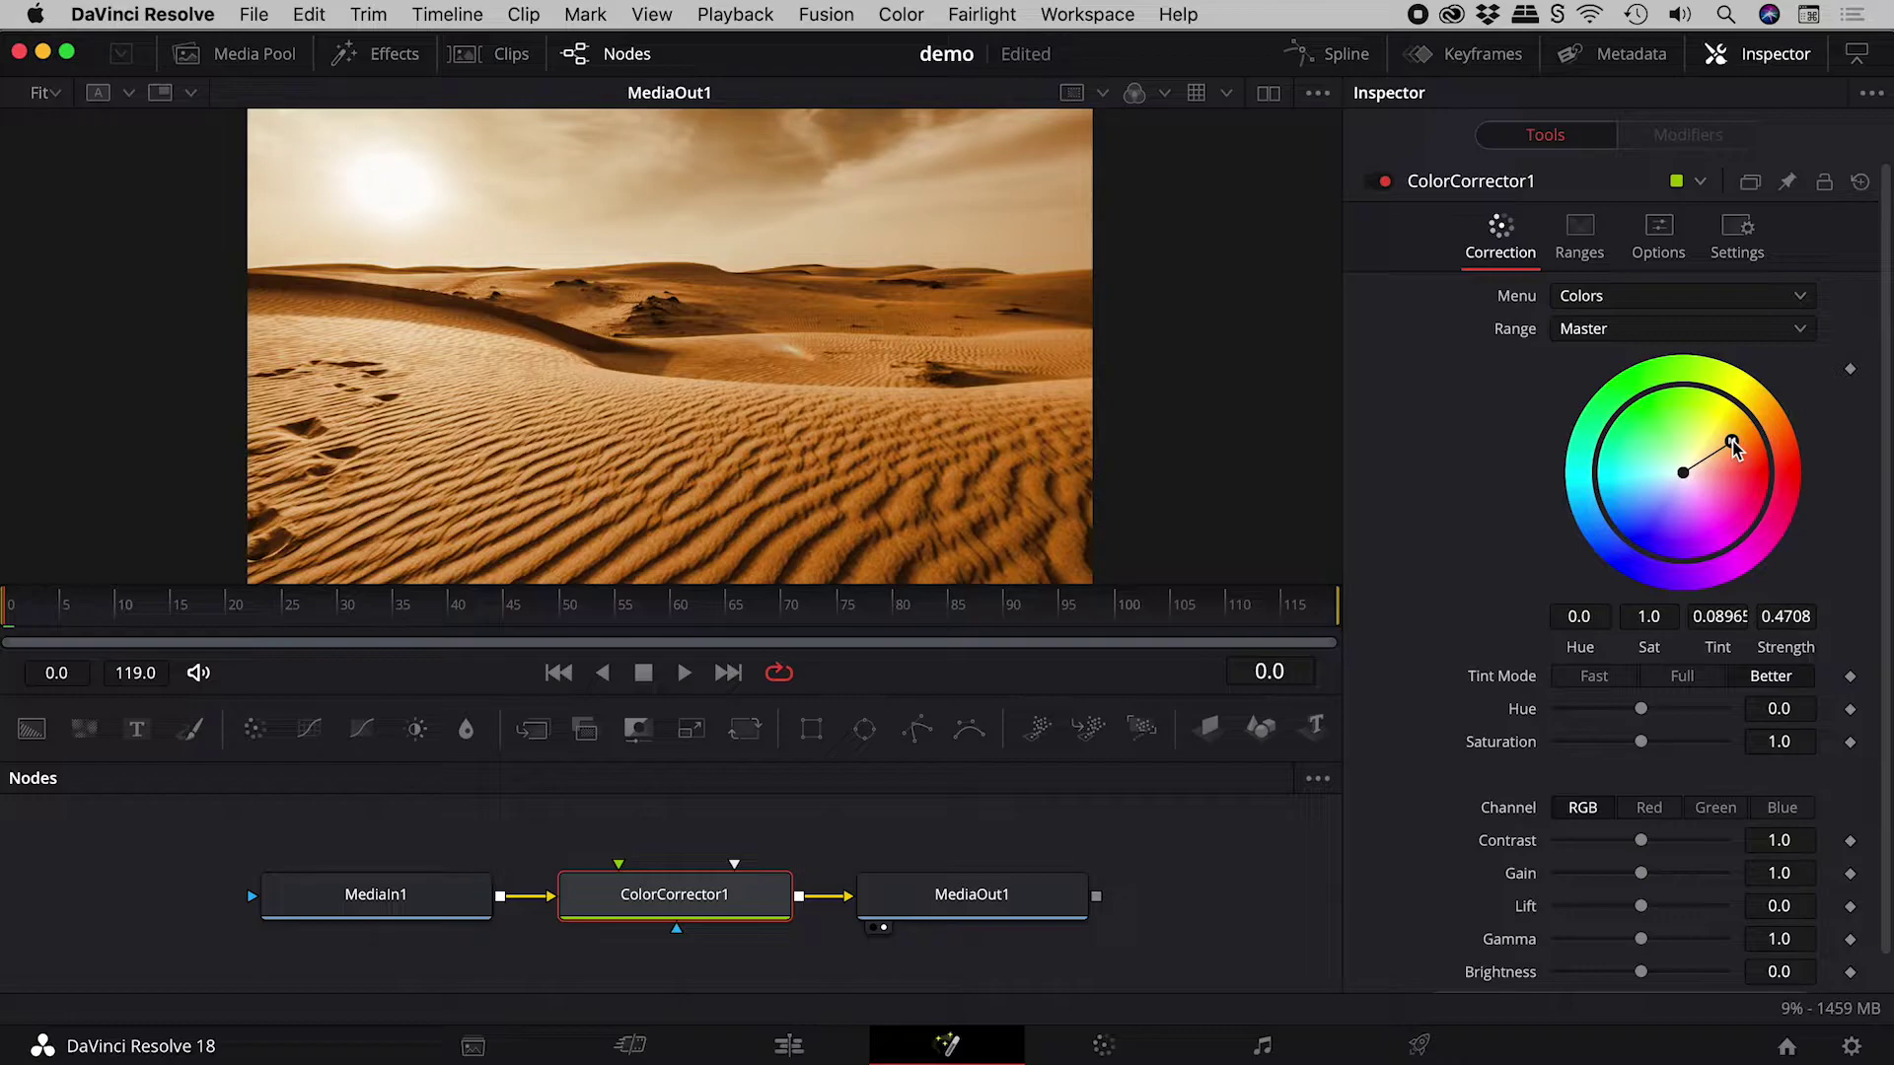
Make version 2 with a cool blue tint and contrast raised to about 1.6
click(1749, 183)
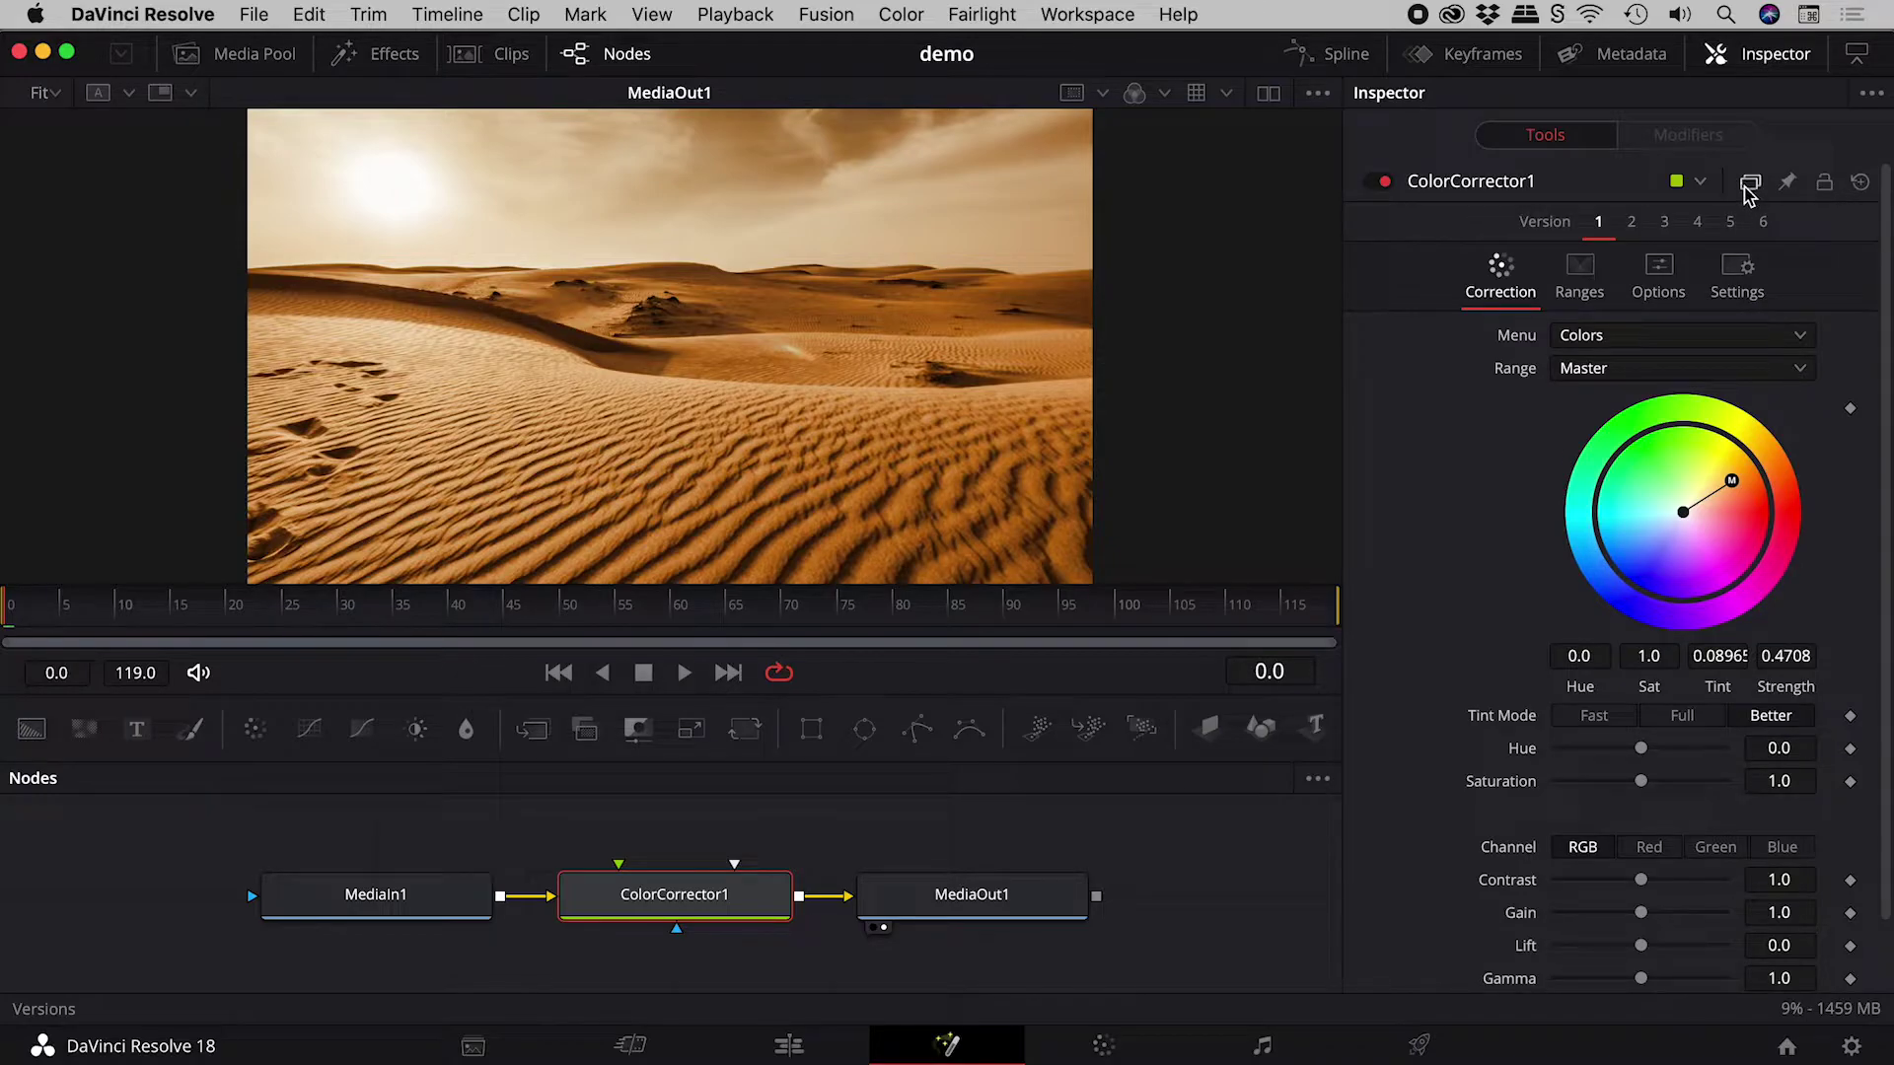
click(1633, 226)
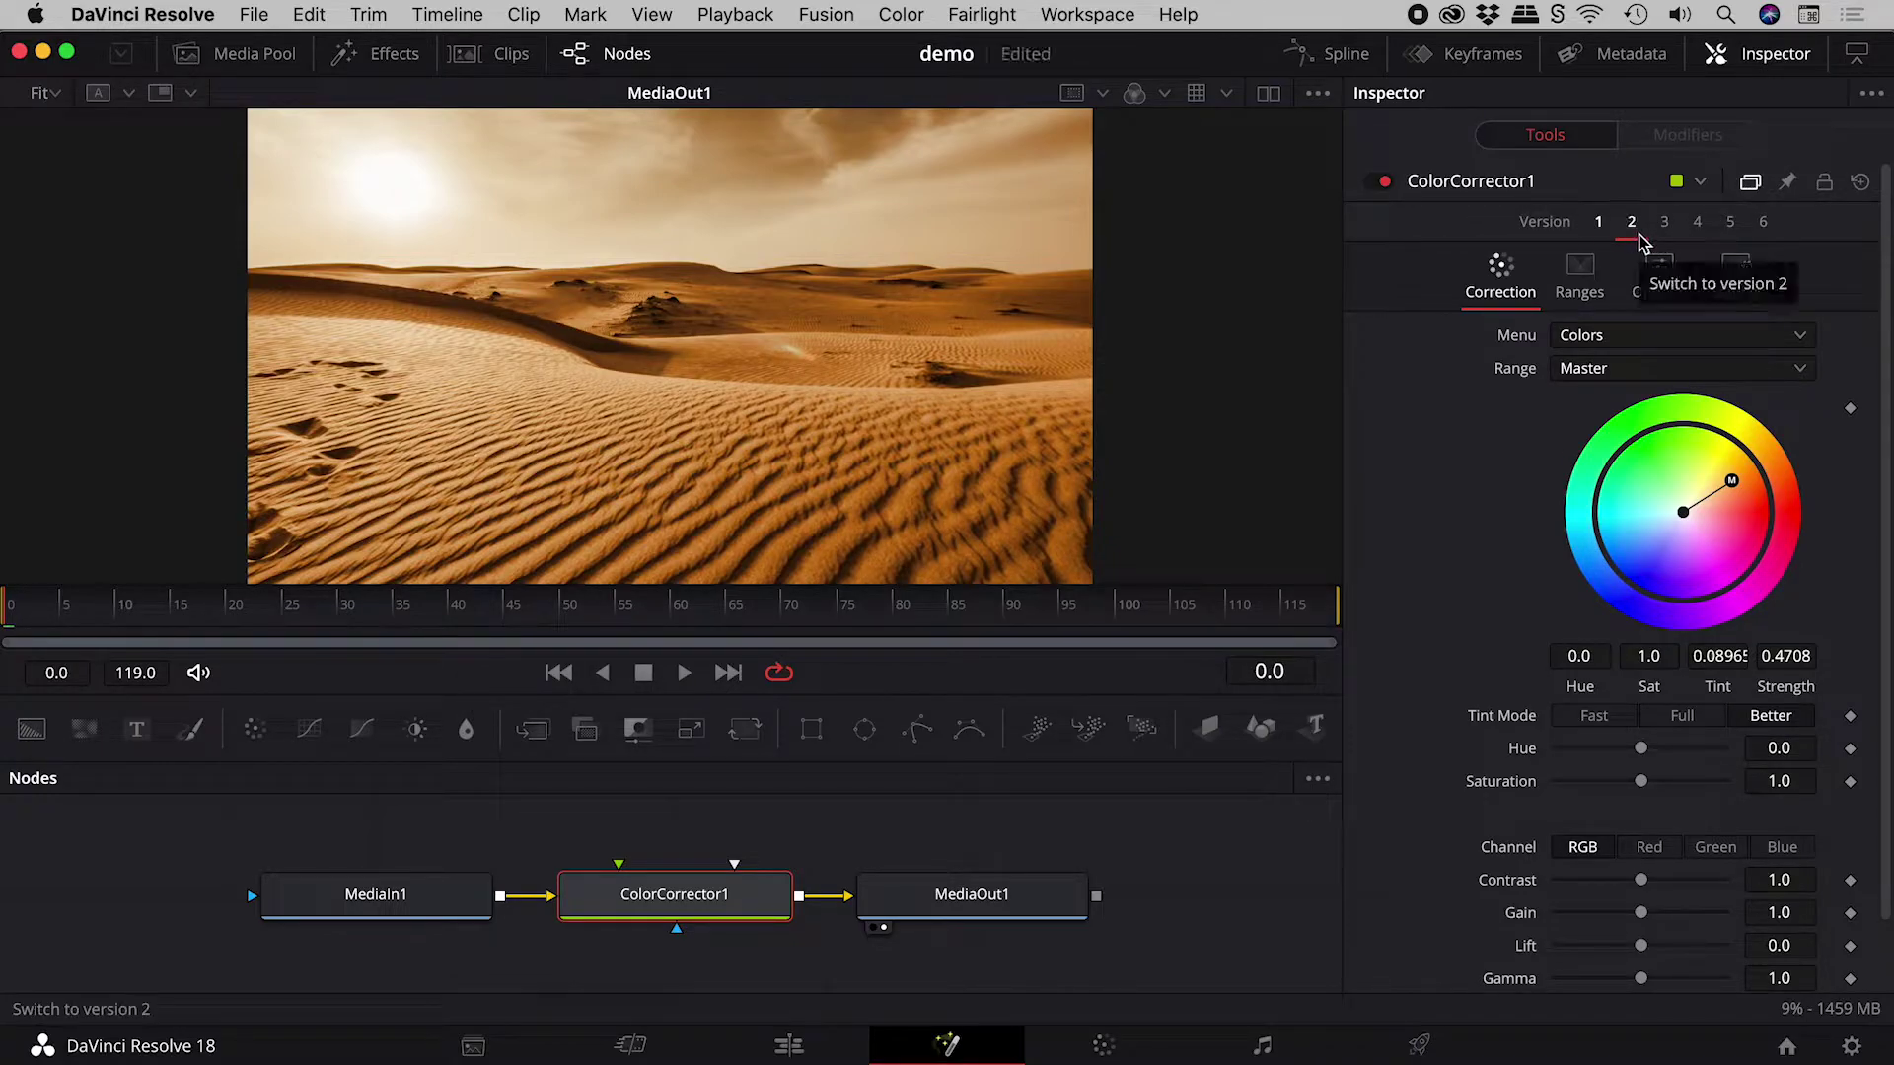
drag(1671, 526, 1636, 551)
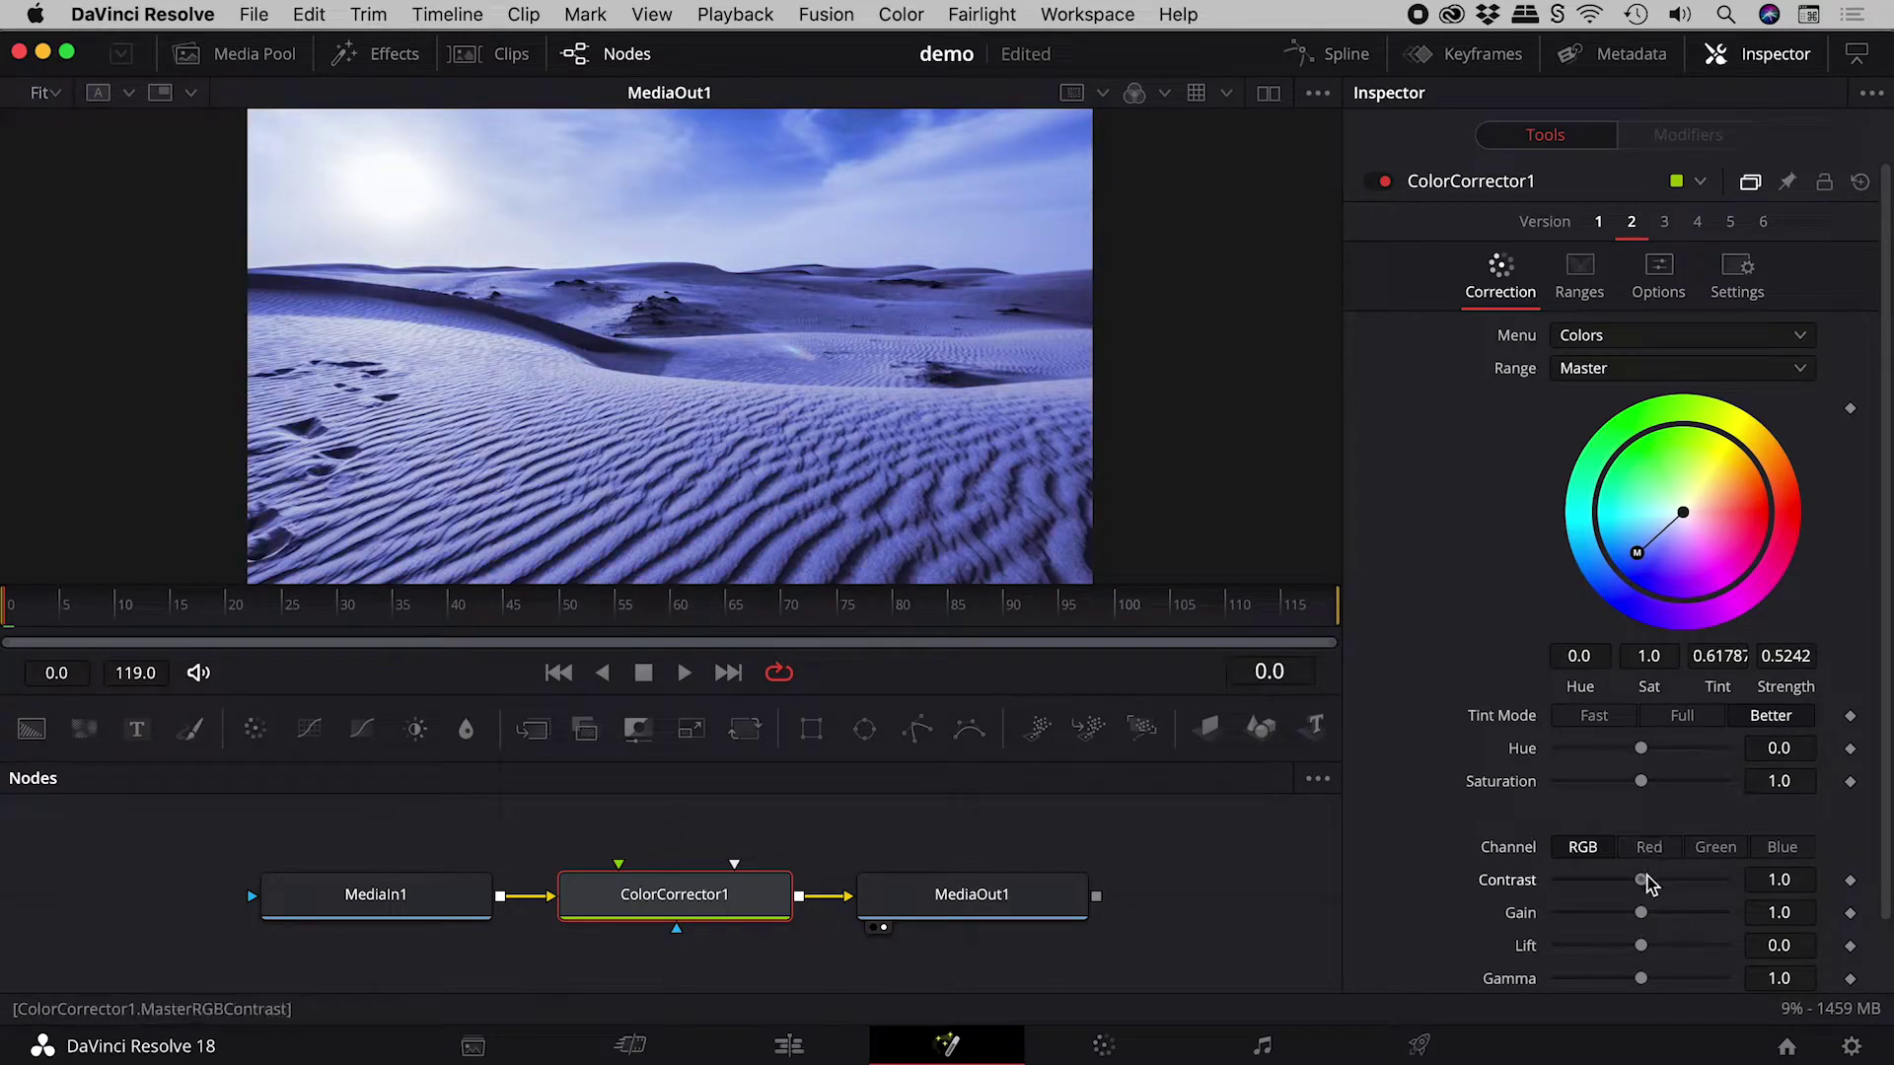
drag(1639, 879, 1672, 878)
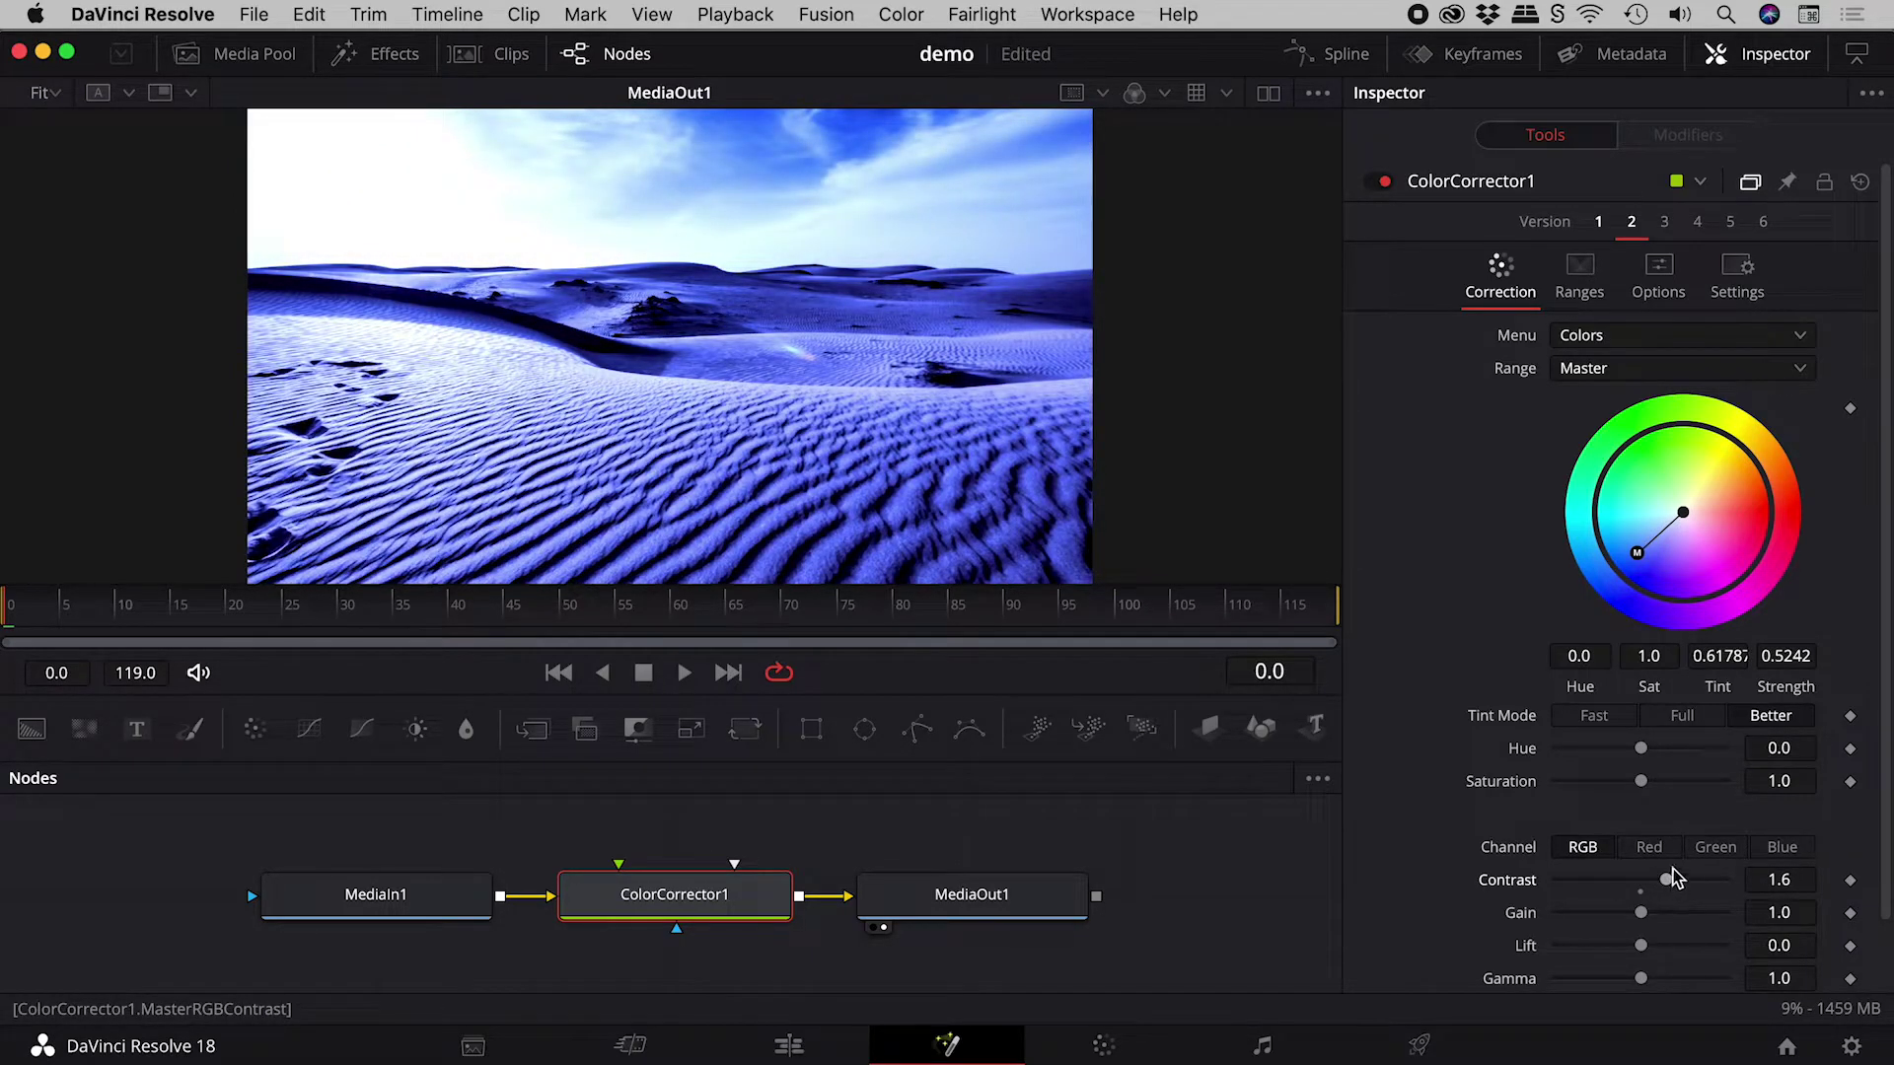
Make version 3 with saturation at 0 for a black-and-white desert
click(1663, 222)
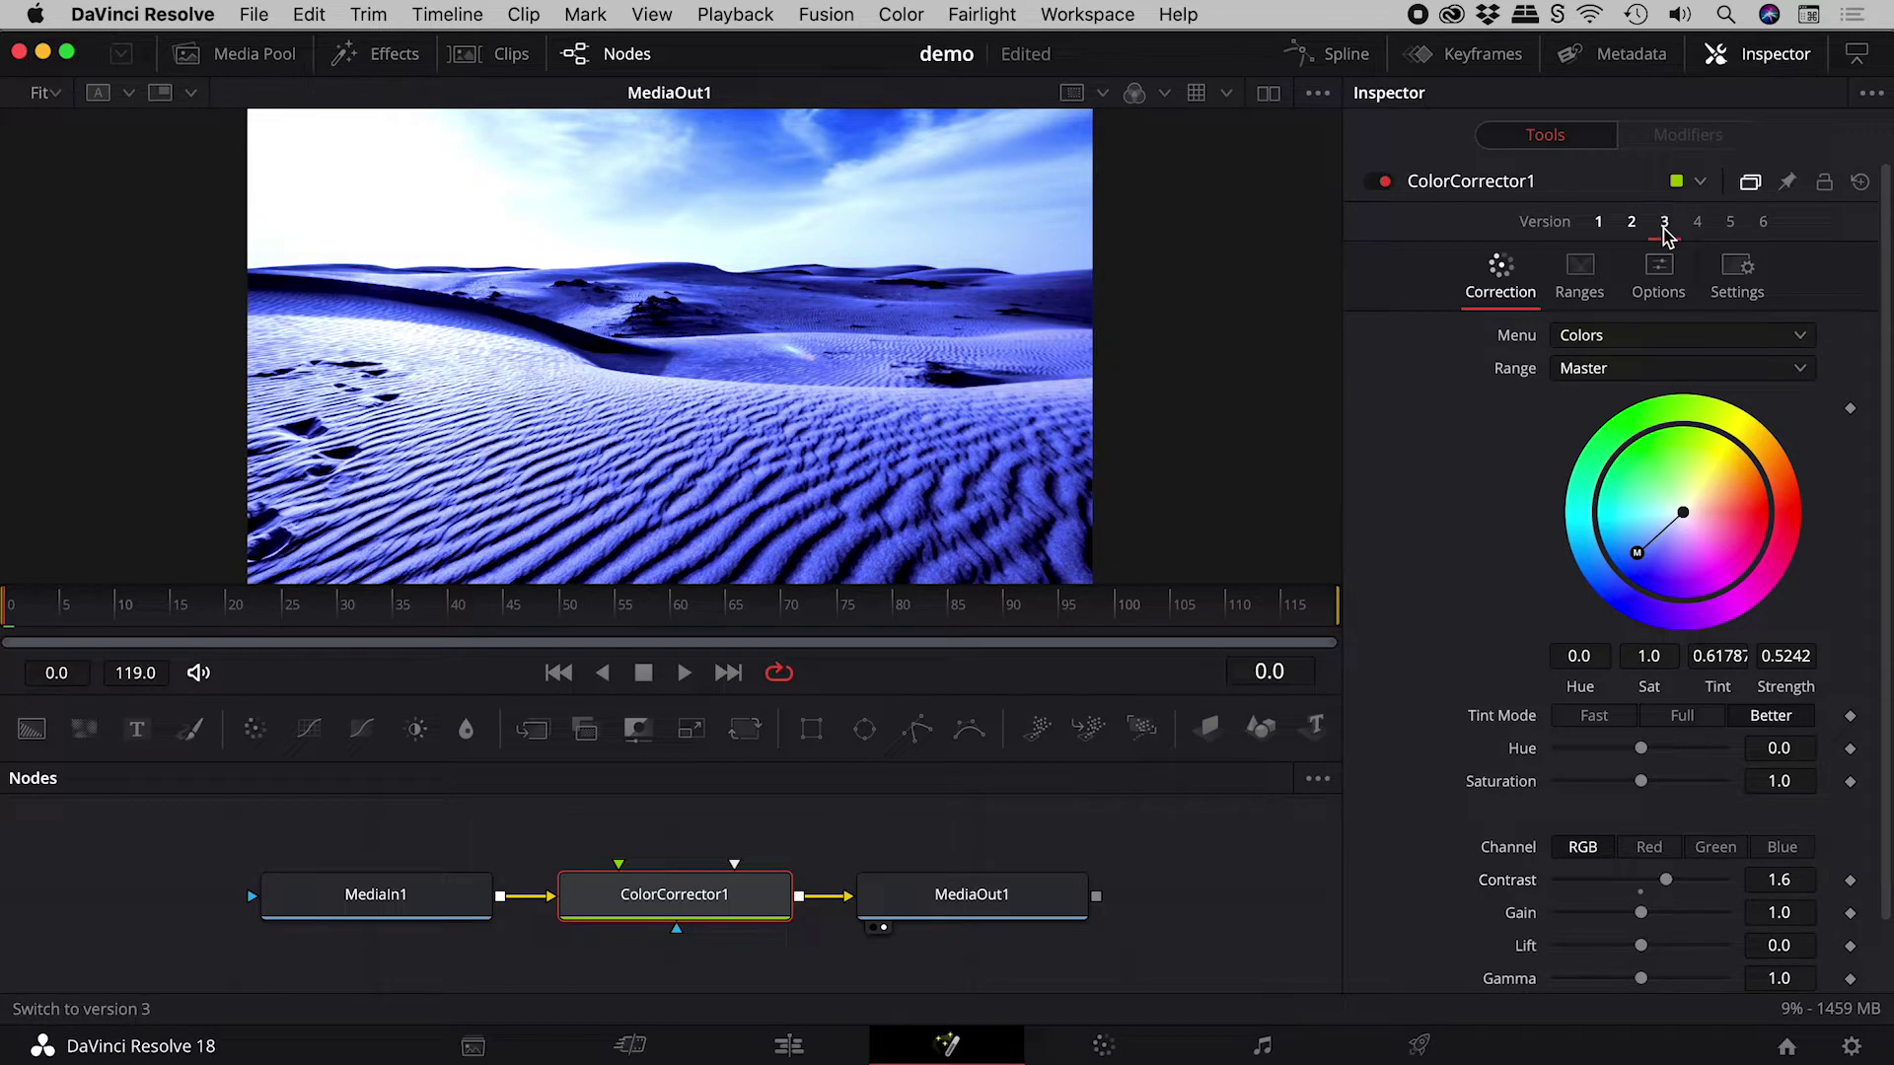
drag(1641, 784, 1560, 785)
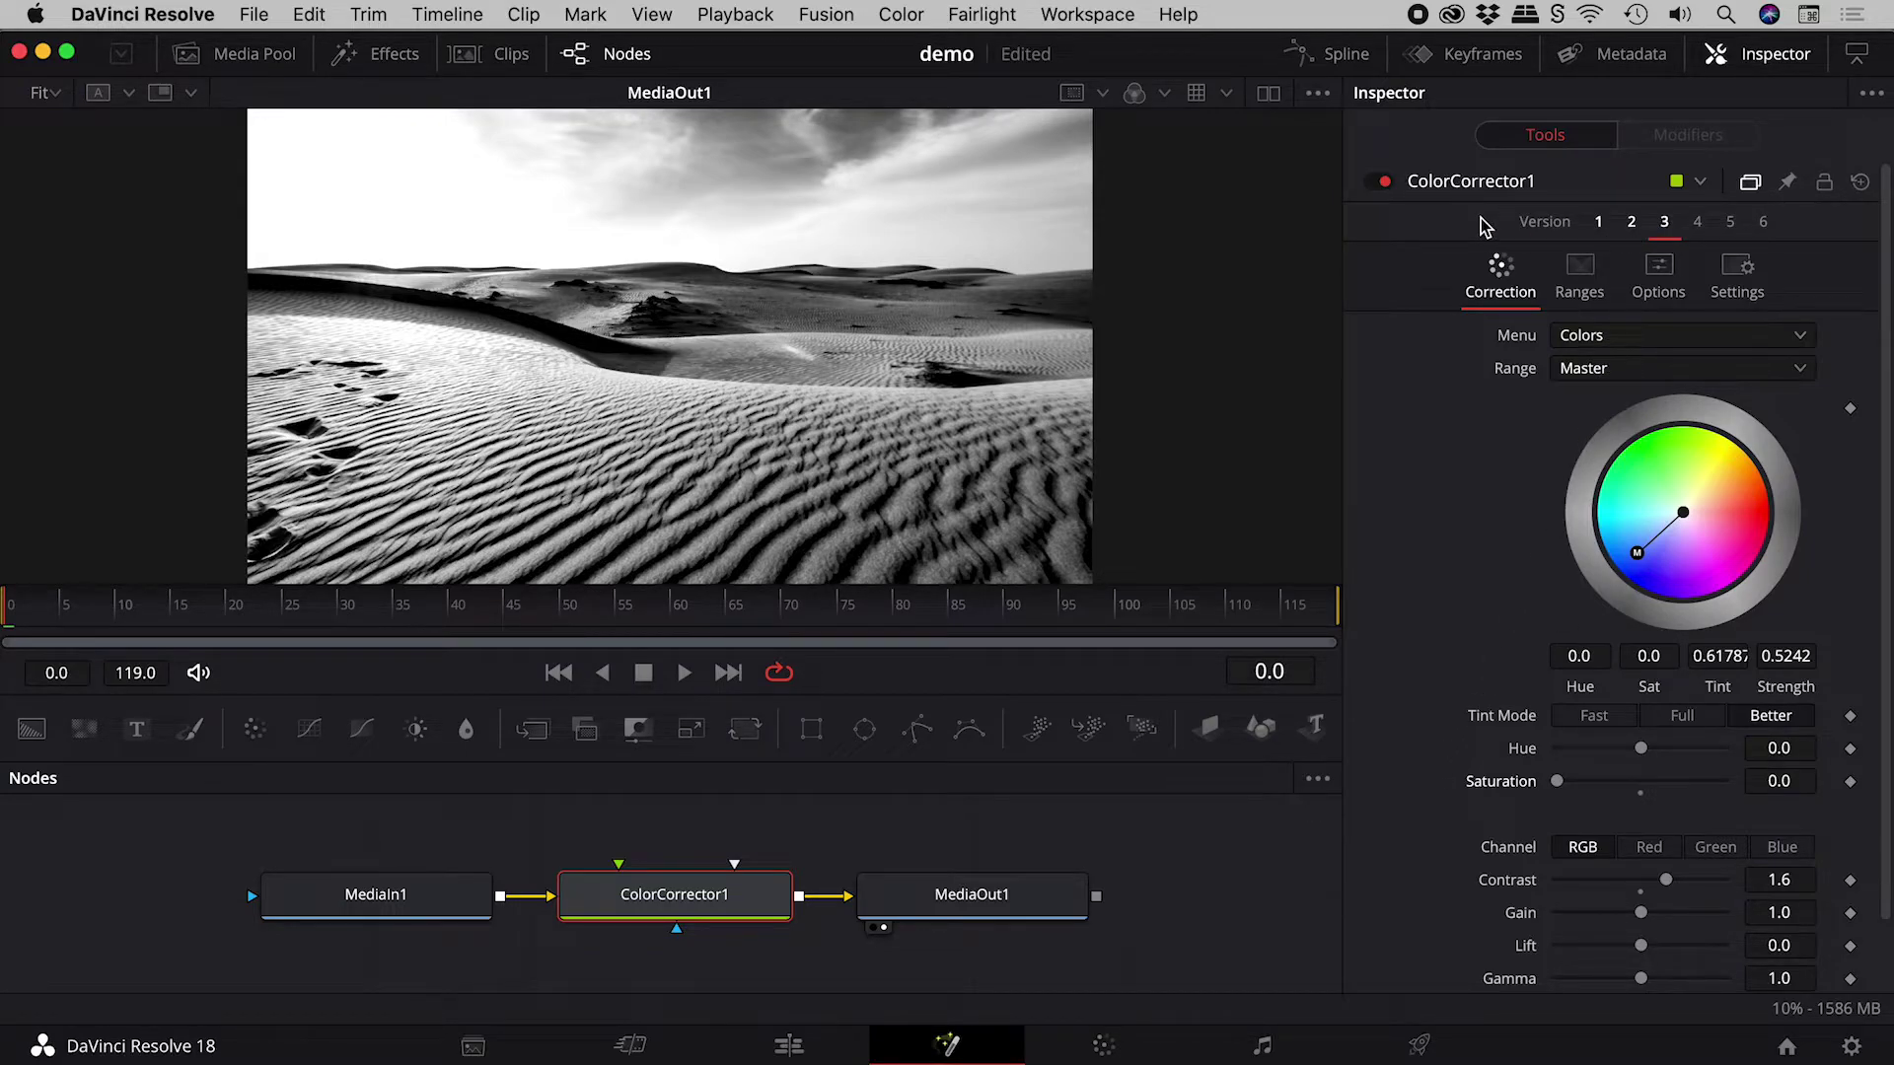
Raise version 1's contrast to 1.35, then view version 3's options menu
click(1634, 225)
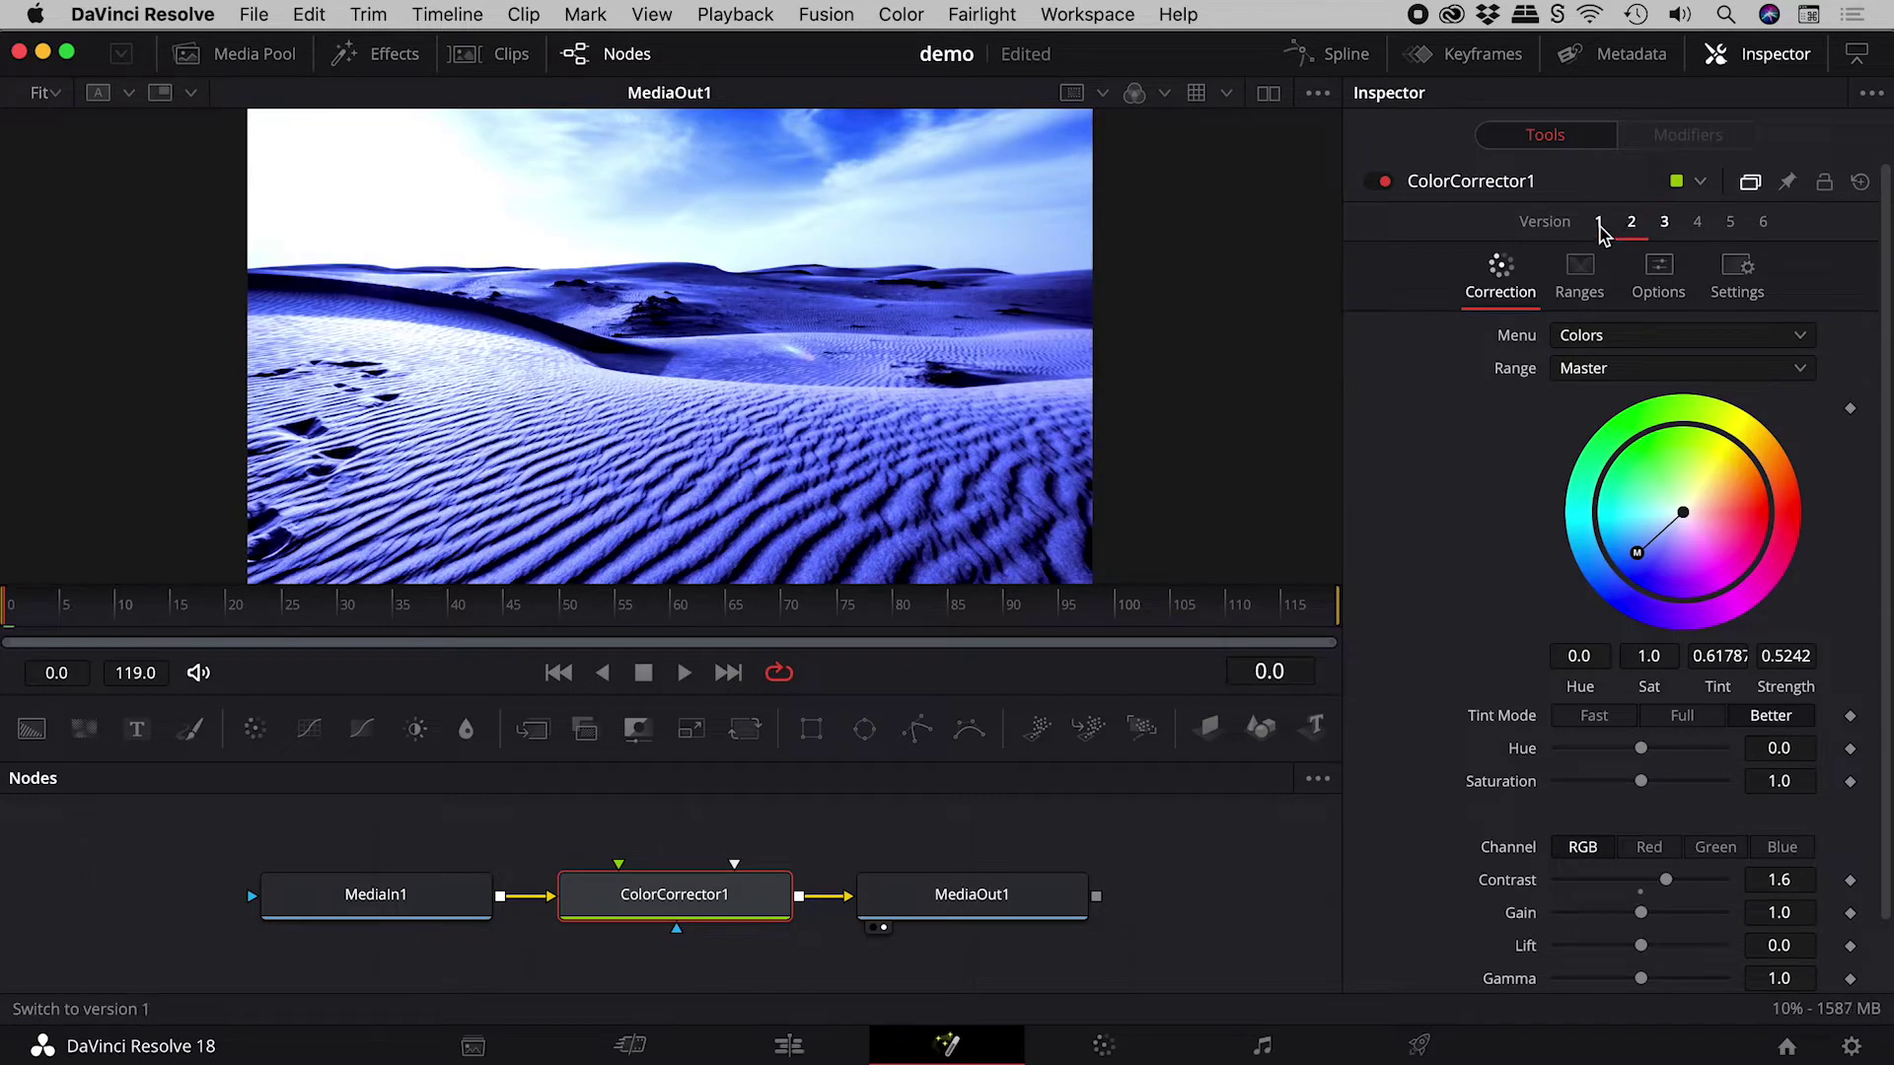
click(1600, 225)
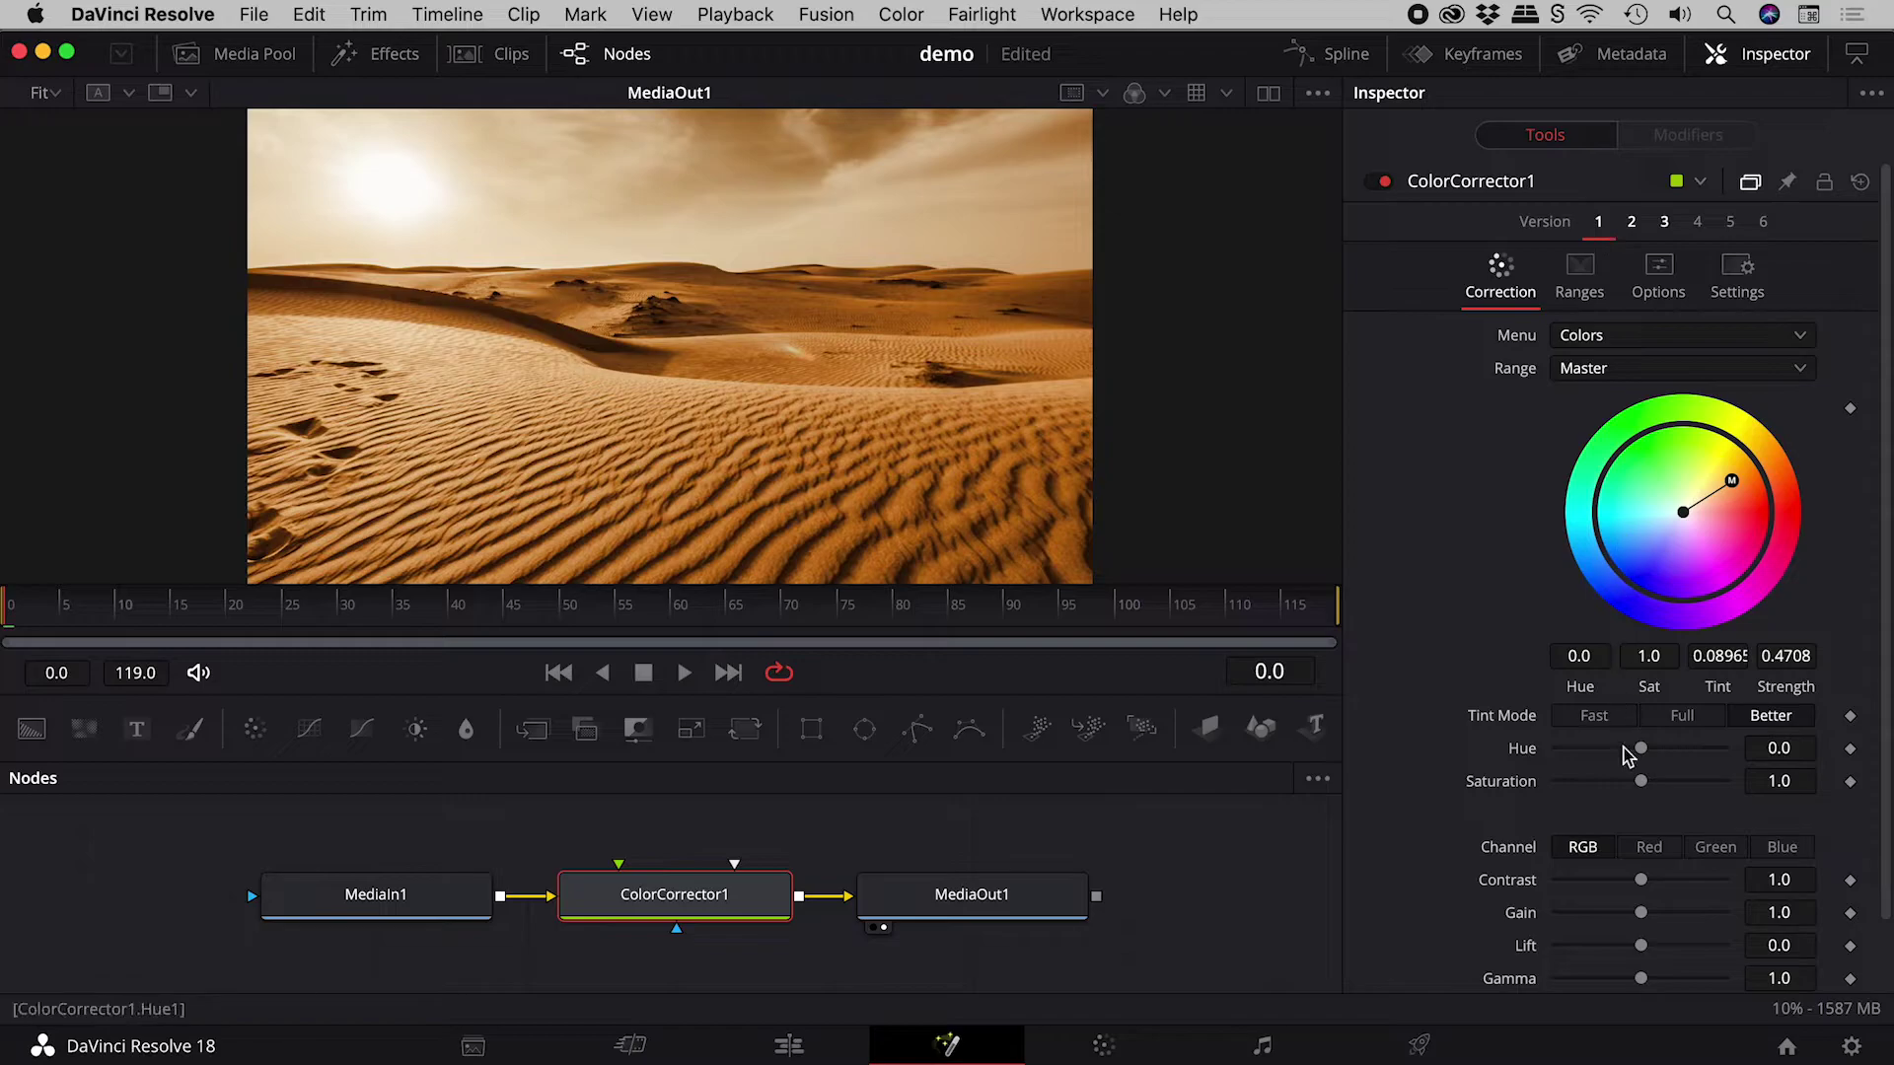
drag(1640, 881, 1654, 888)
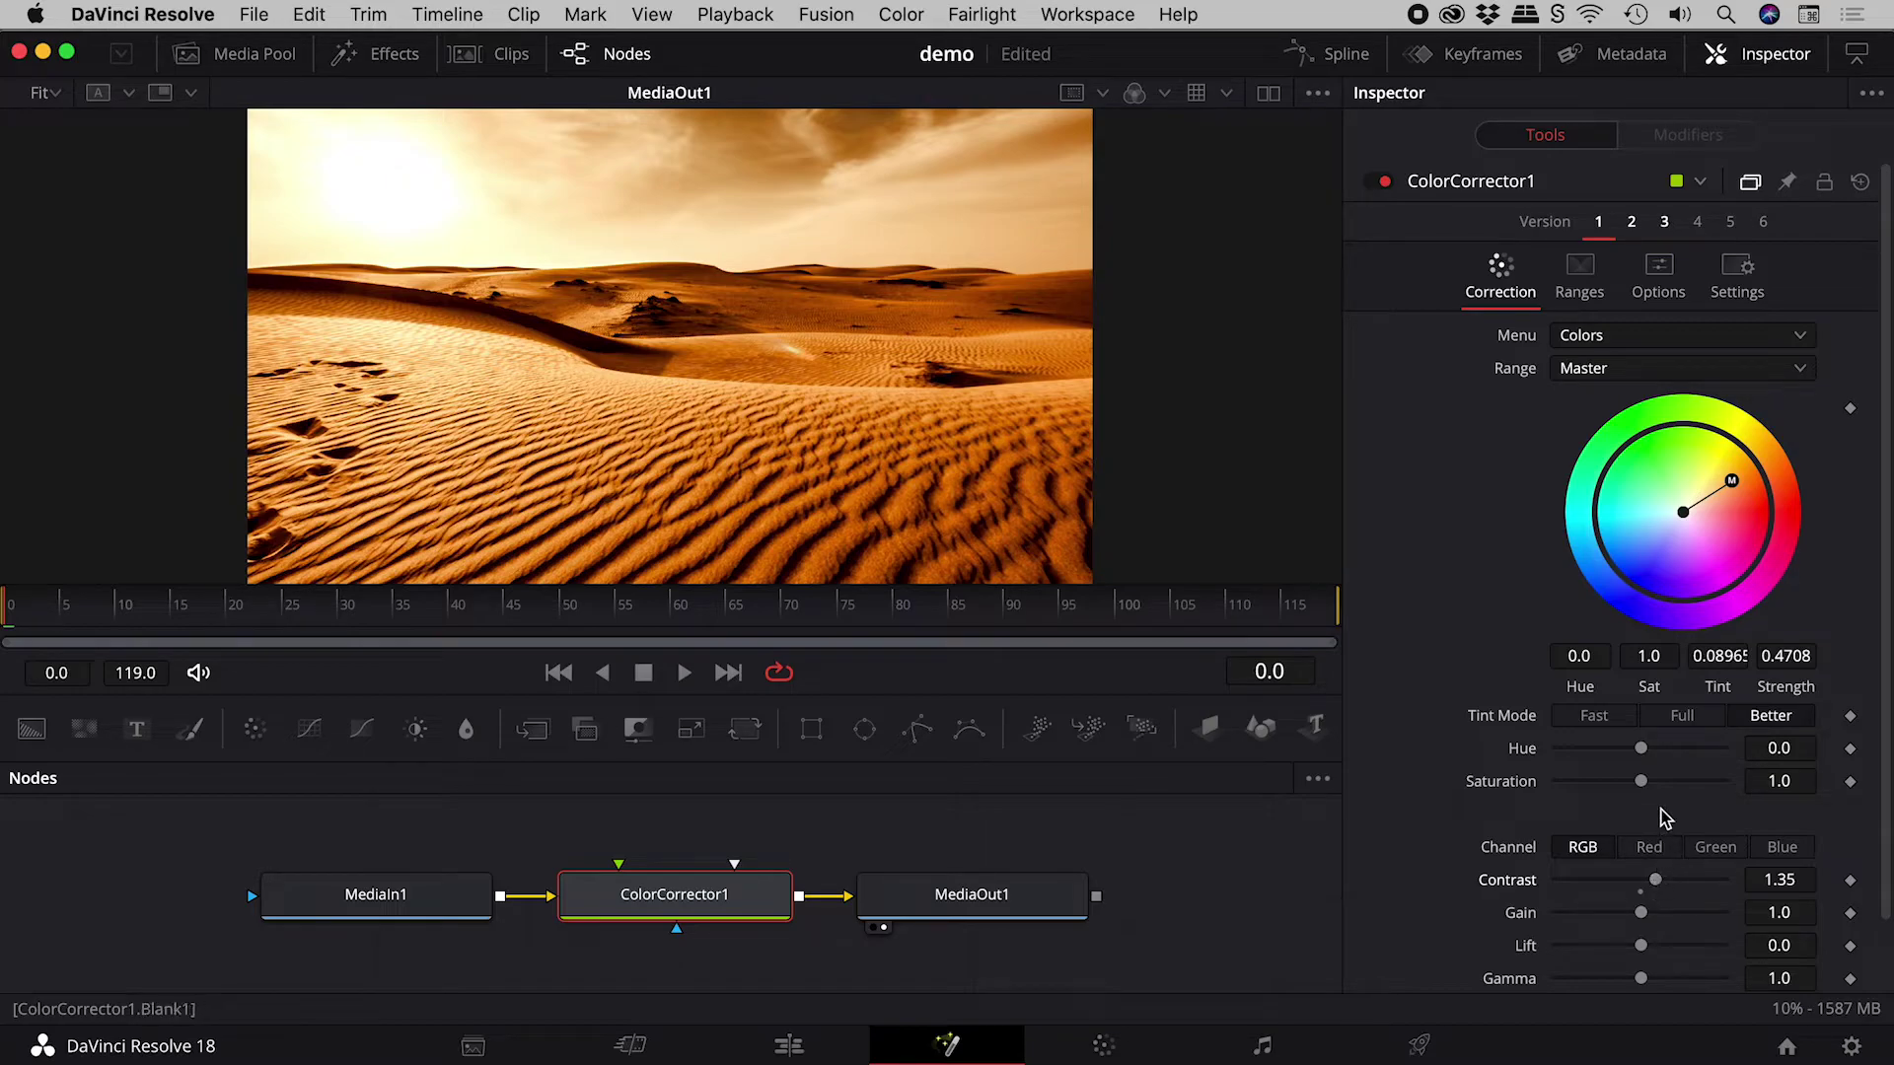
right_click(1666, 221)
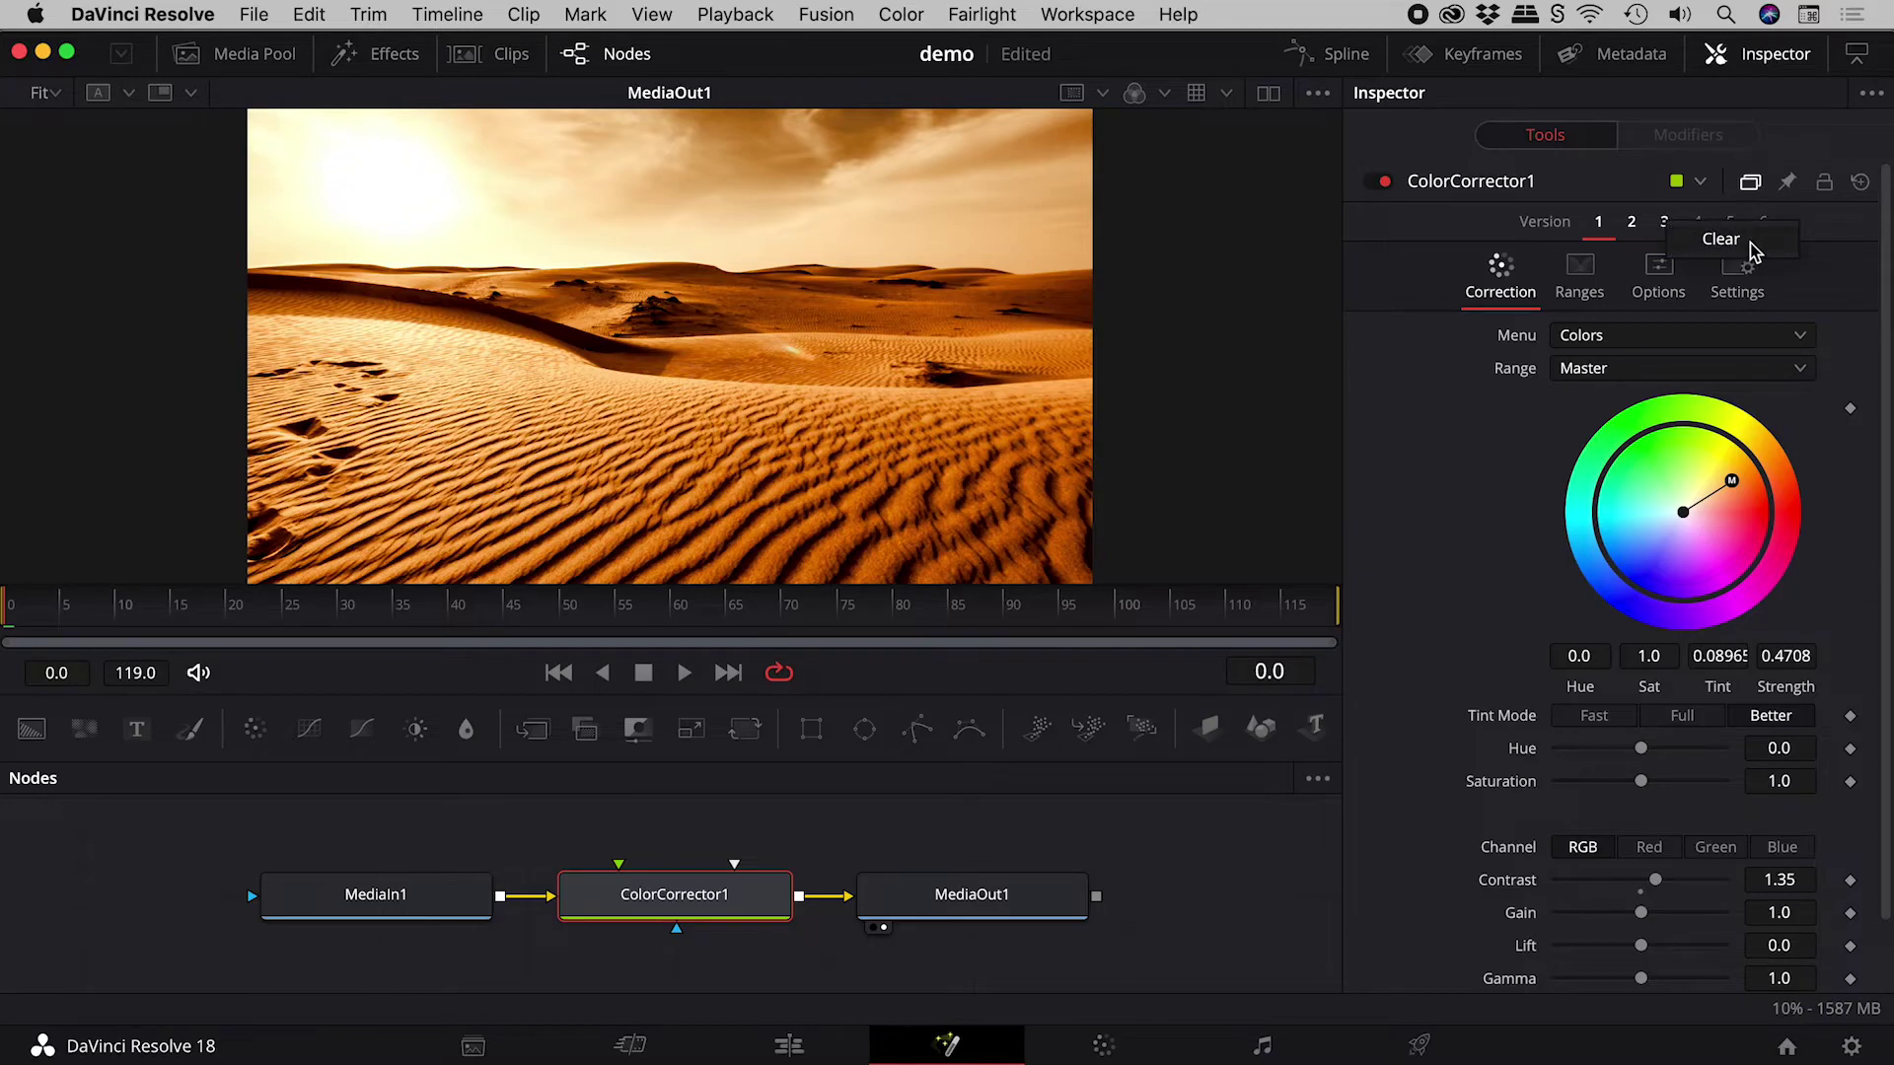